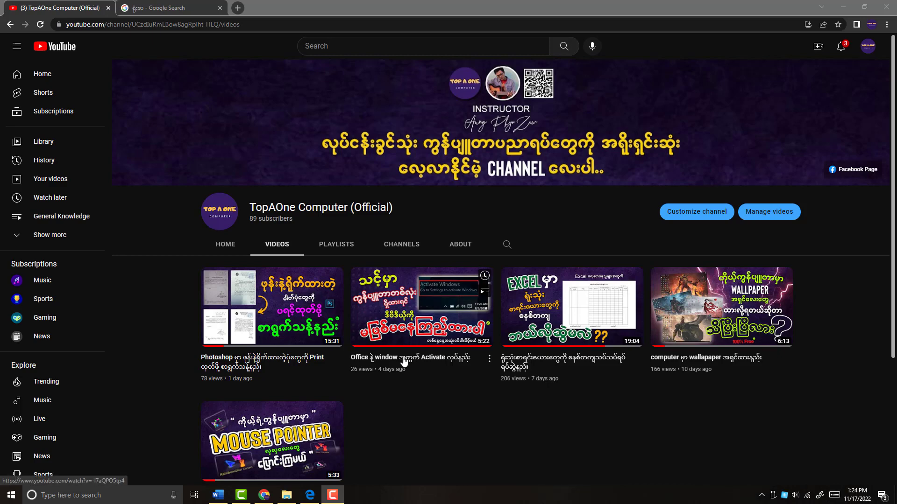
Bring up the Word document and place the reference letter in 2. Word 2016.pdf beside it.
click(218, 496)
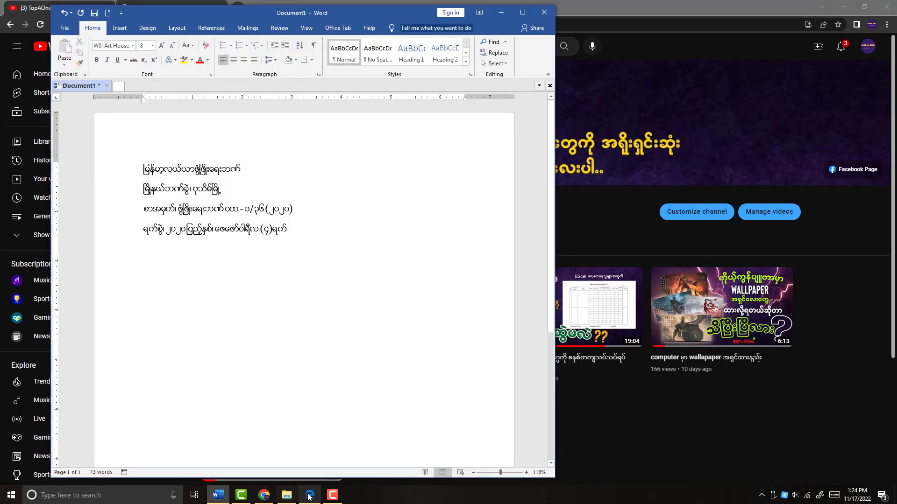
click(310, 495)
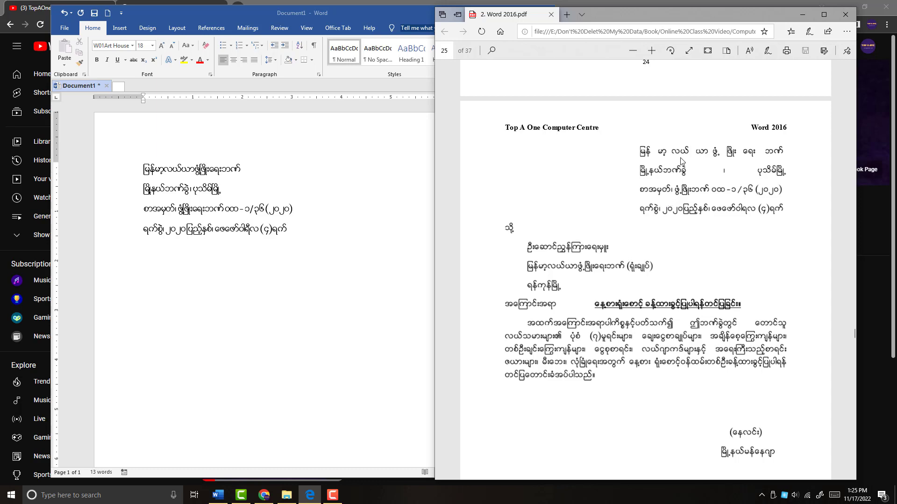
drag(637, 15, 631, 14)
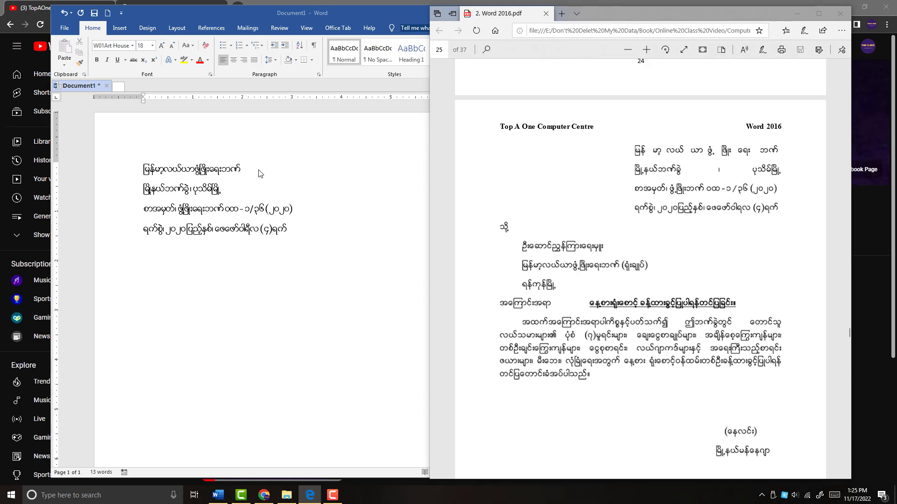
Return to the Word document and maximize its window.
click(336, 16)
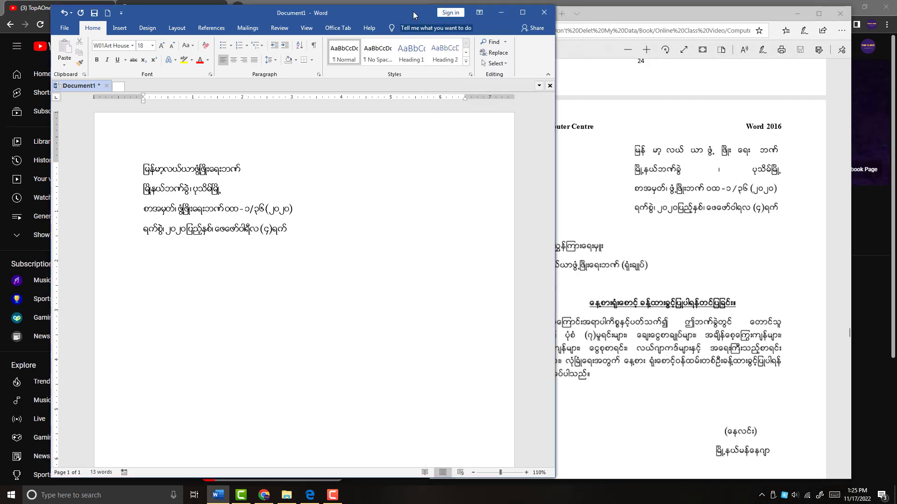
click(522, 17)
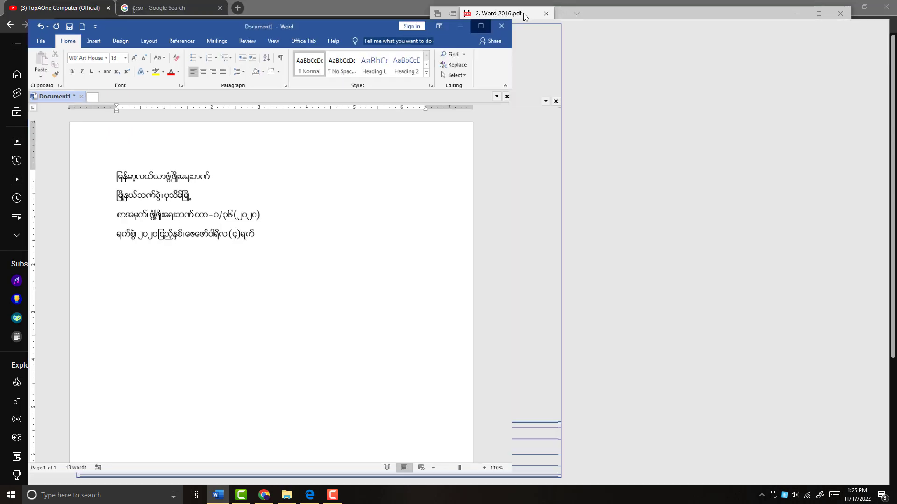
click(401, 201)
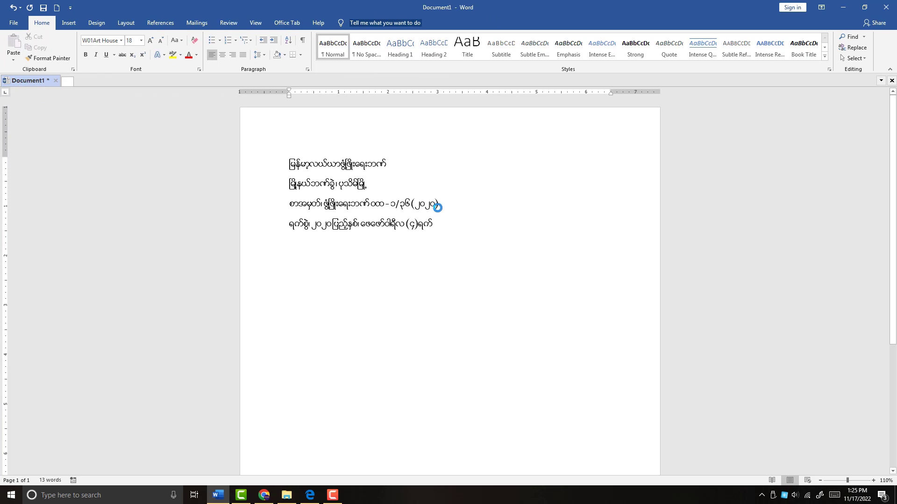
Try right alignment on all four heading lines and restore their left alignment.
click(358, 212)
drag(287, 205, 444, 204)
click(423, 204)
key(Down)
drag(451, 225, 287, 169)
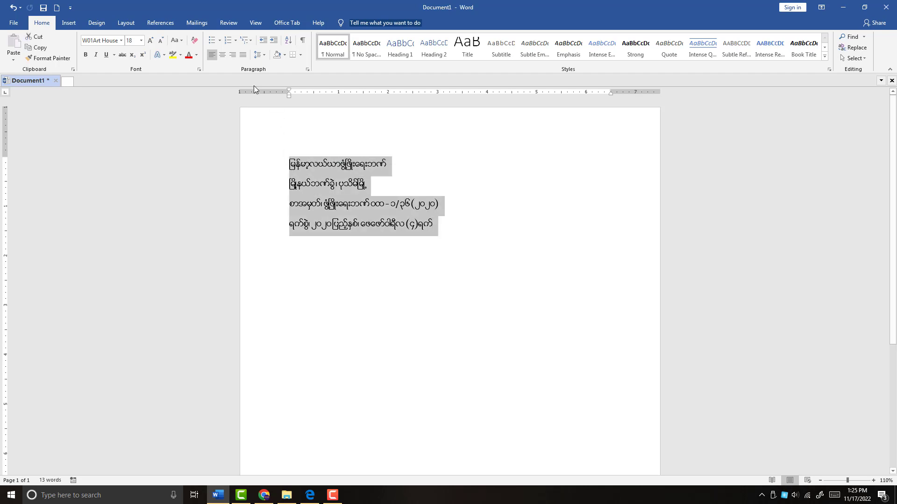
click(232, 55)
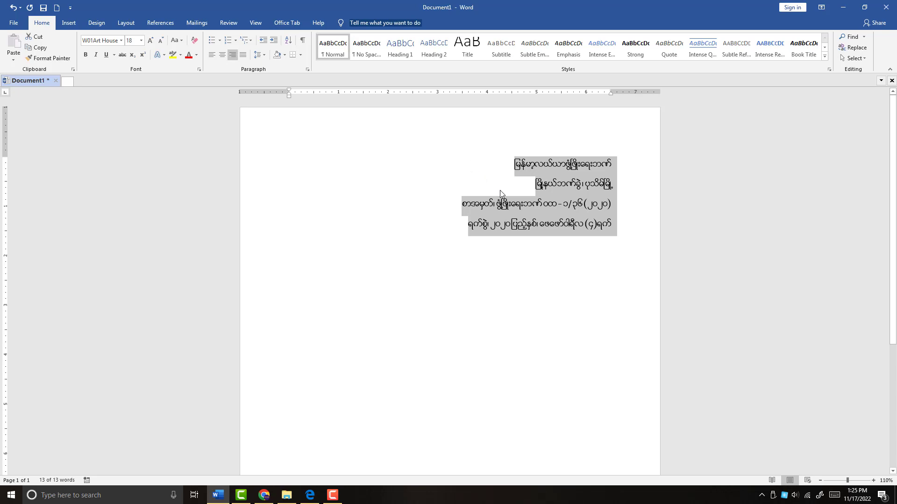
click(212, 55)
Indent the third heading line, starting with စာအမှတ်, to the 3-inch mark so it still fits on one line.
click(351, 204)
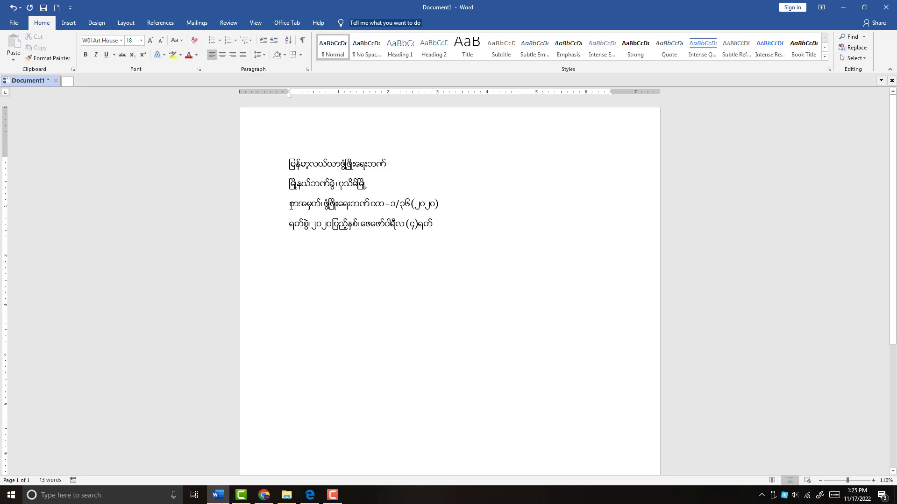
key(Tab)
key(Tab)
key(Tab)
key(Tab)
key(Tab)
key(Tab)
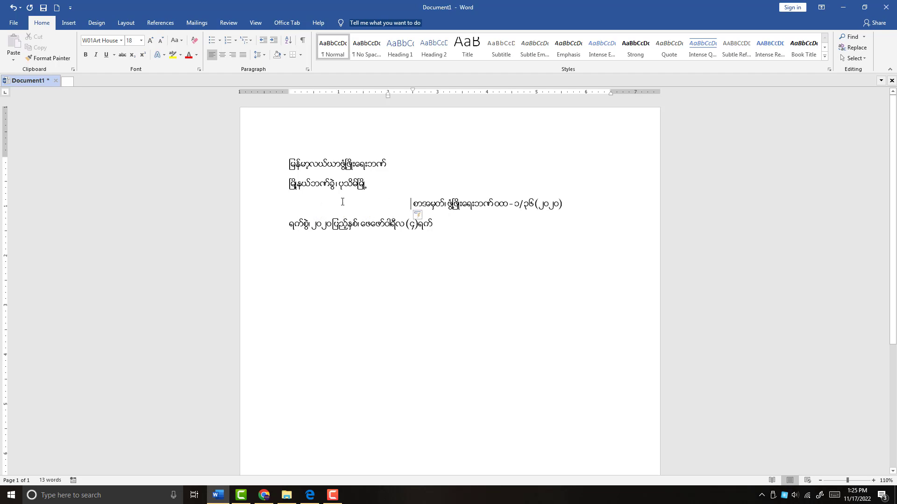
key(Tab)
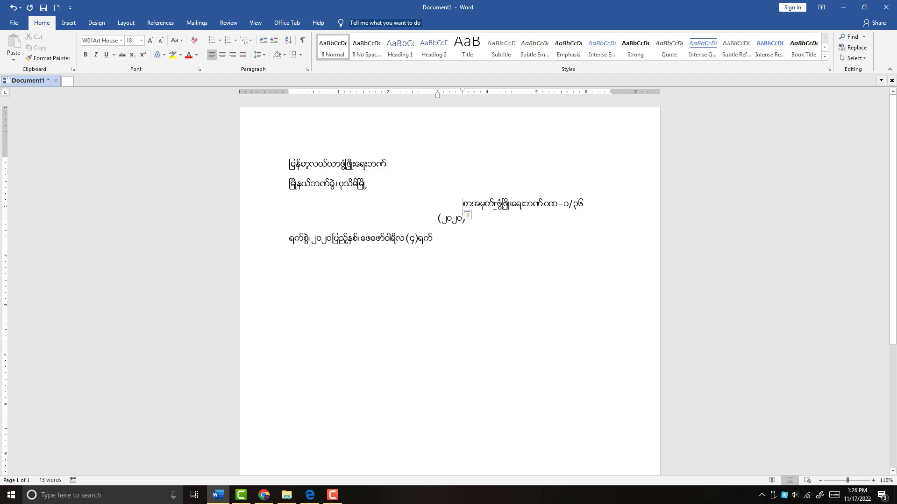
key(BackSpace)
key(Tab)
key(BackSpace)
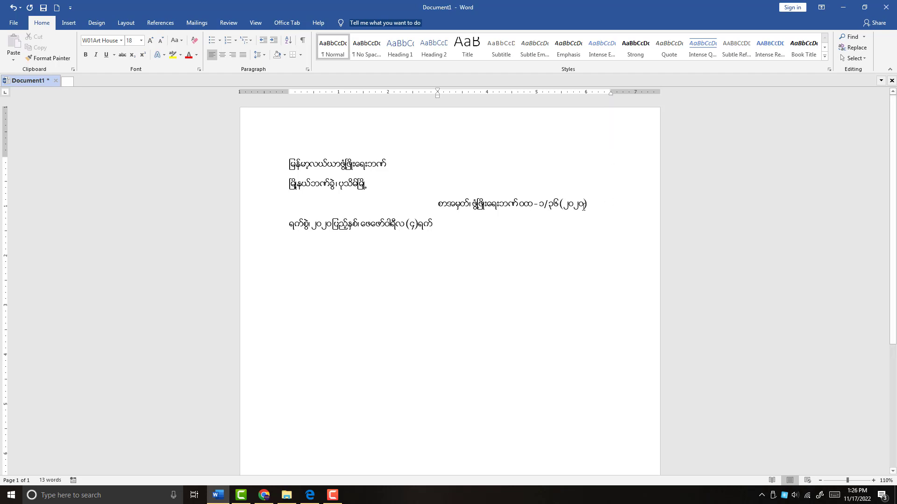
Indent the second heading line to the 3-inch mark, level with the third line.
click(291, 184)
key(Tab)
key(Tab)
key(Tab)
key(Tab)
key(Tab)
key(Tab)
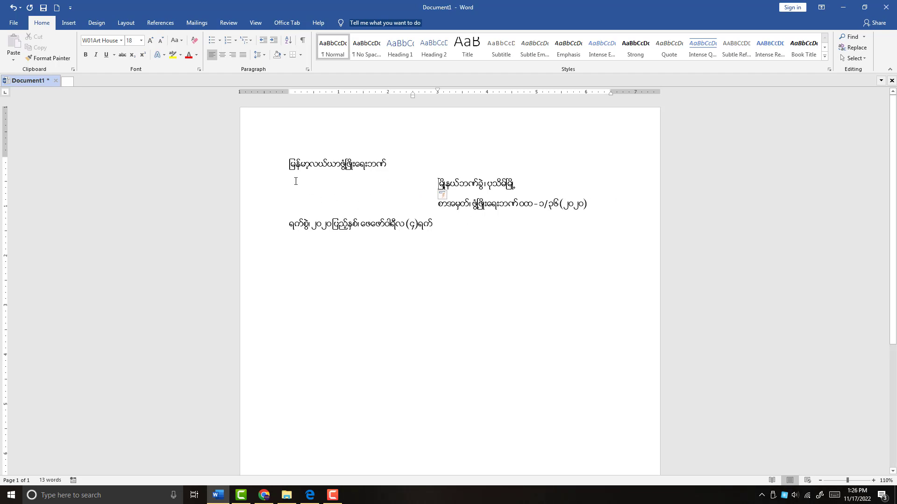
Indent the first heading line with the bank's name to the 3-inch mark.
key(Up)
key(Tab)
key(Tab)
key(Tab)
key(Tab)
key(Tab)
key(Tab)
key(Tab)
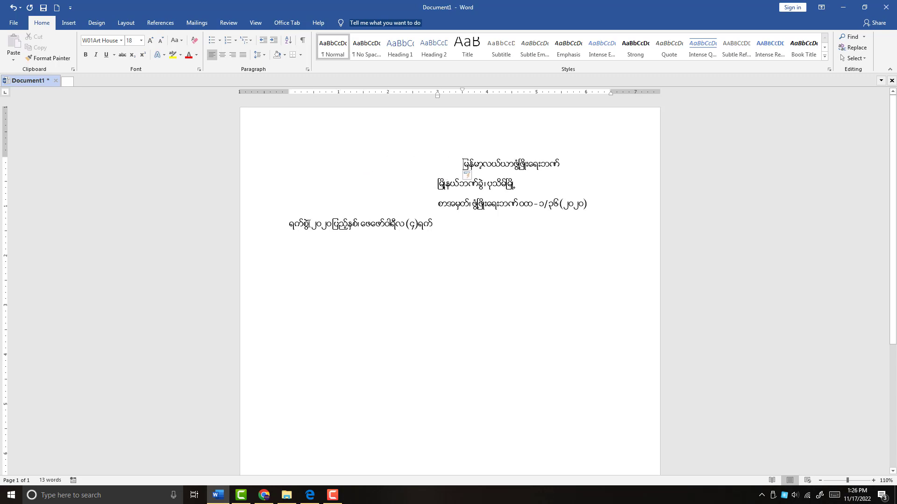
key(BackSpace)
Indent the fourth heading line, the date line, to the 3-inch mark.
click(289, 224)
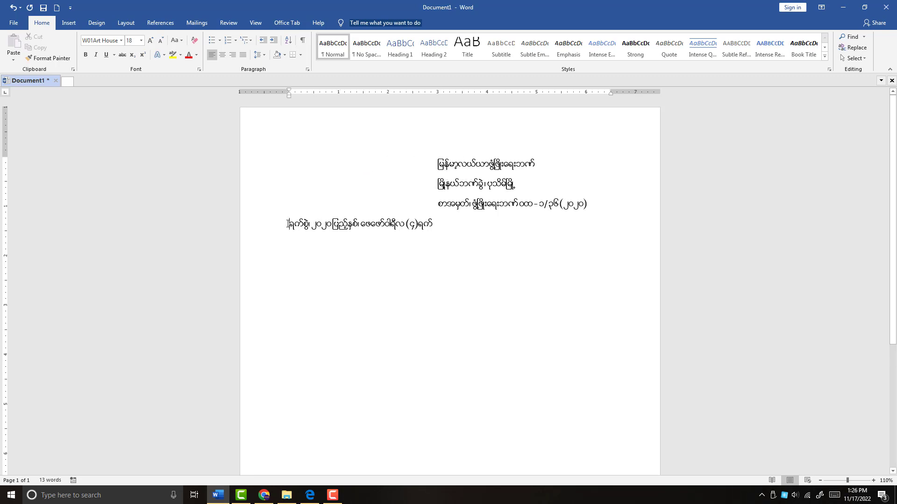
key(Tab)
key(Tab)
key(Tab)
key(Tab)
key(Tab)
key(Tab)
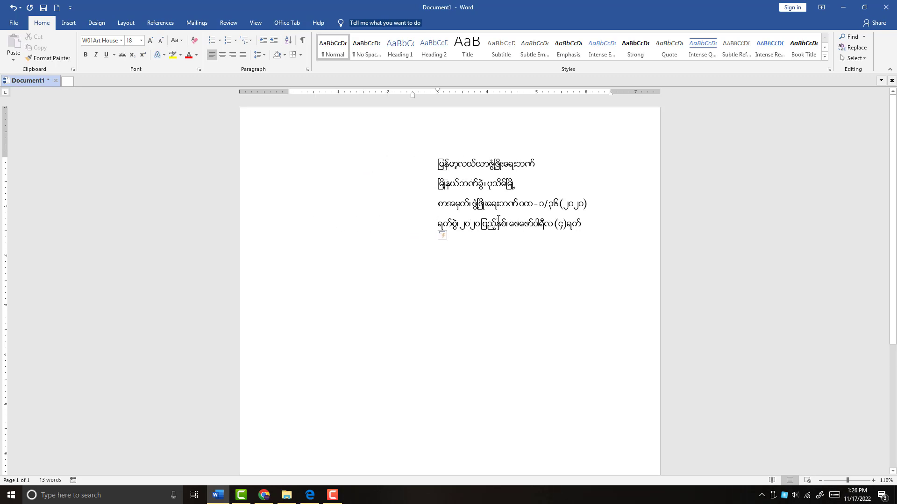
Separate the syllables of the first heading line with spaces: မြန် မာ့ လယ် ယာ ဖွံ့ ဖြိုး ရေး ဘဏ်.
click(450, 164)
key(ctrl+z)
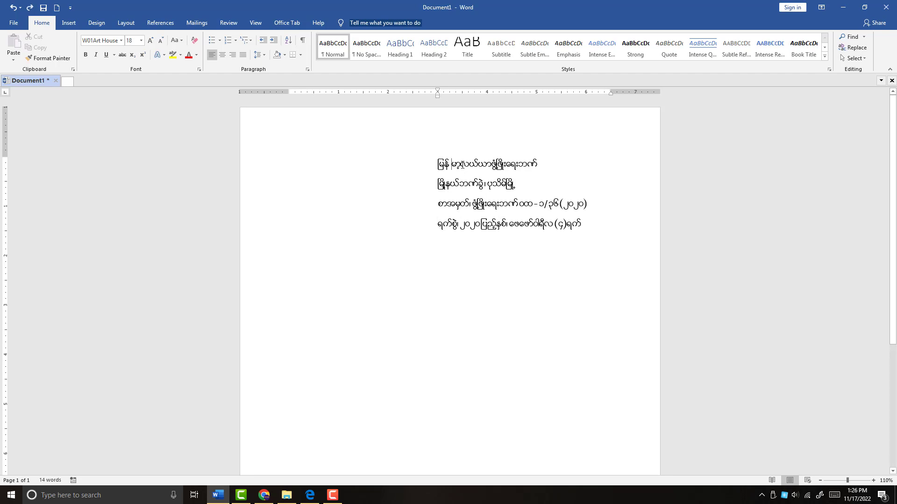
click(461, 168)
click(480, 165)
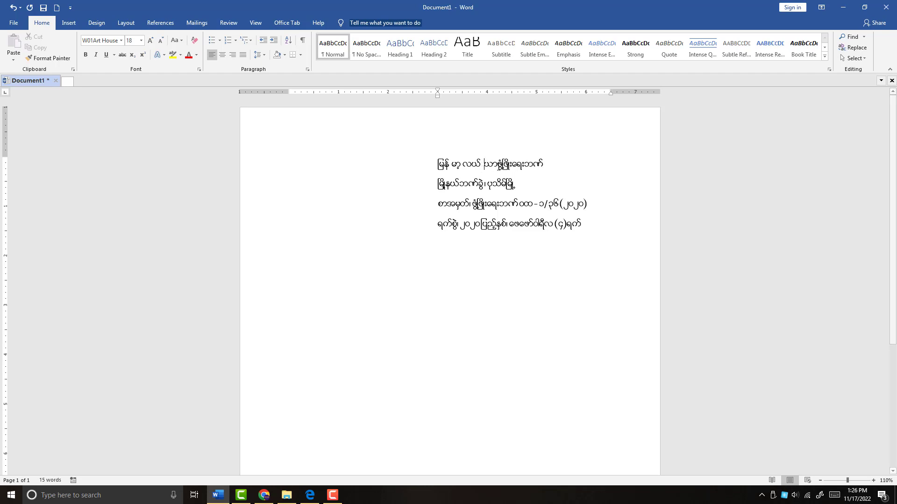
click(497, 165)
click(510, 166)
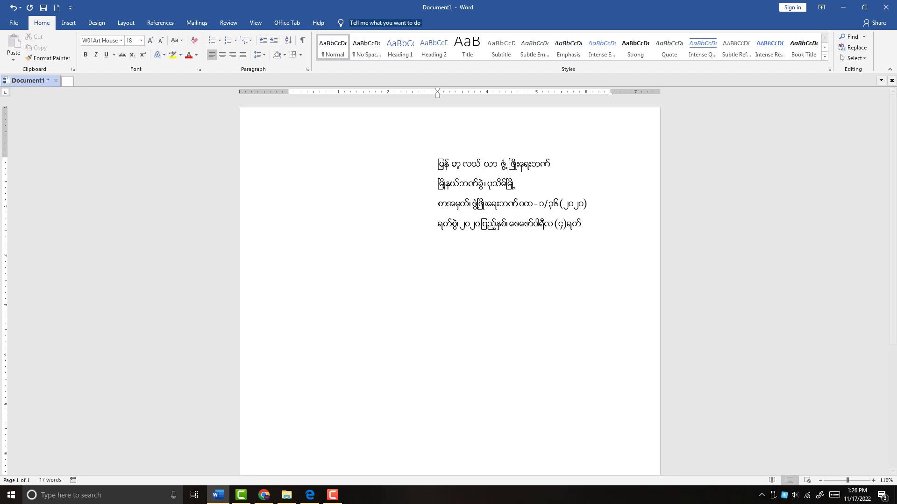
click(523, 166)
click(541, 165)
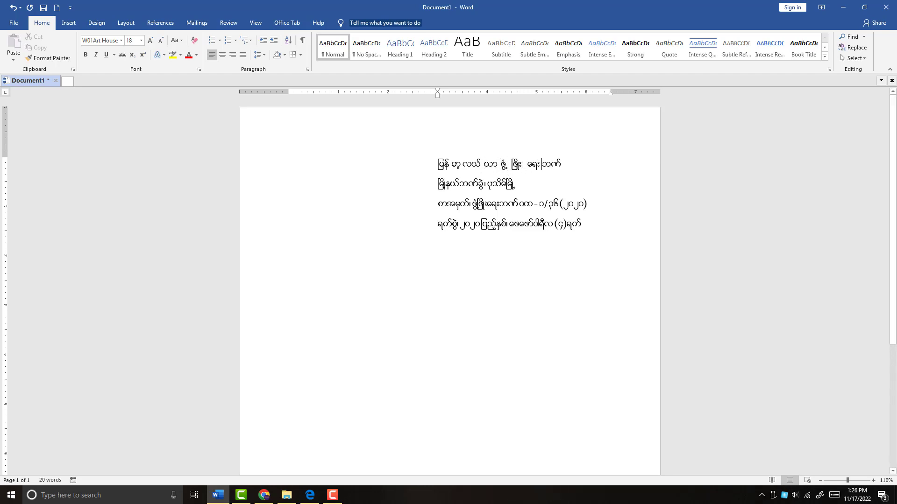
Widen the gaps between the first line's syllables with extra spaces, working back from ရေး to မာ့.
click(528, 165)
click(510, 165)
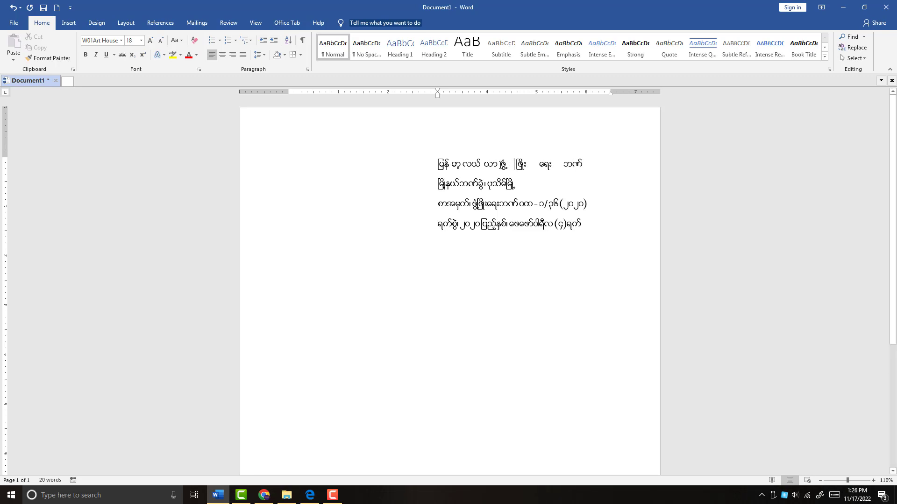
click(500, 165)
click(484, 164)
click(464, 165)
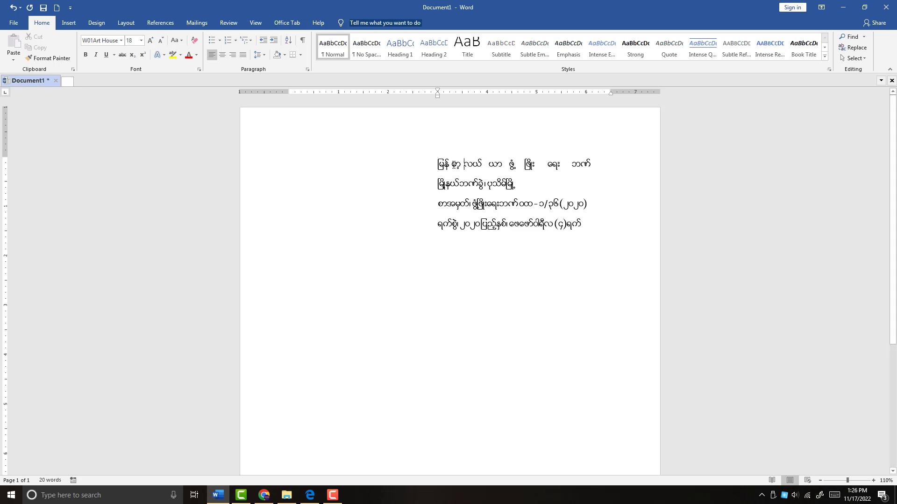
click(452, 165)
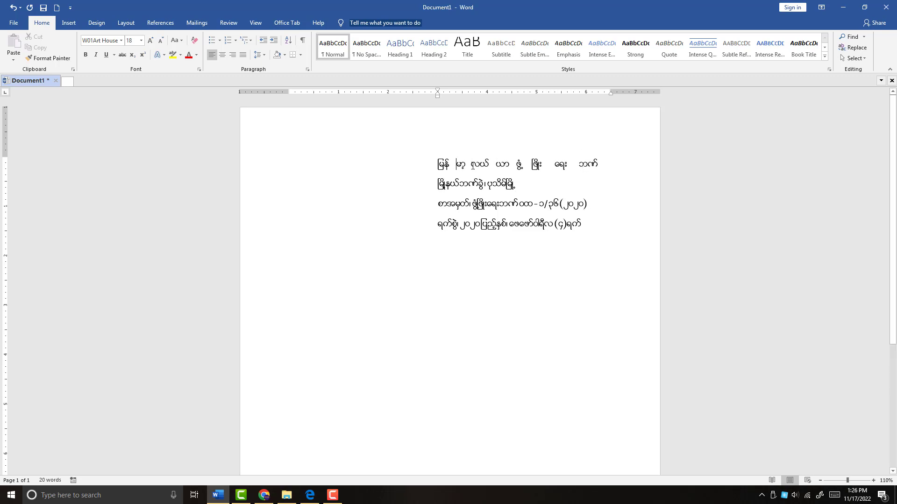
Even out the first line's syllable gaps with further spaces until the line nearly reaches the right margin.
click(468, 166)
click(496, 167)
click(515, 167)
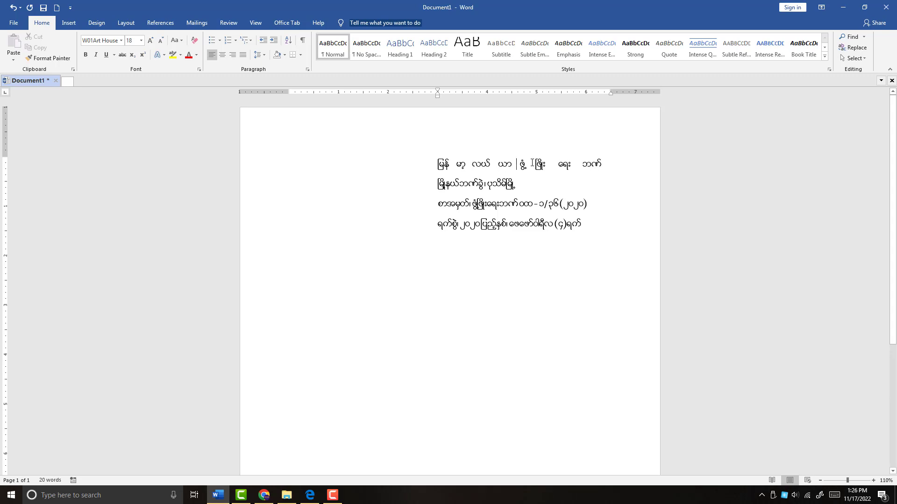
click(532, 169)
click(558, 167)
click(561, 165)
click(533, 167)
click(513, 166)
click(471, 166)
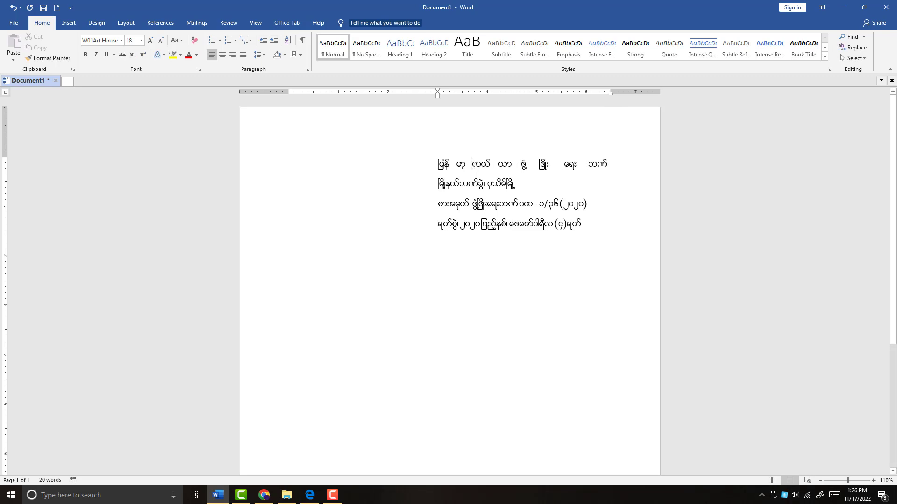
Add spaces on both sides of the ၊ mark in the second line so ပုသိမ်မြို့ ends level with the first line.
click(484, 188)
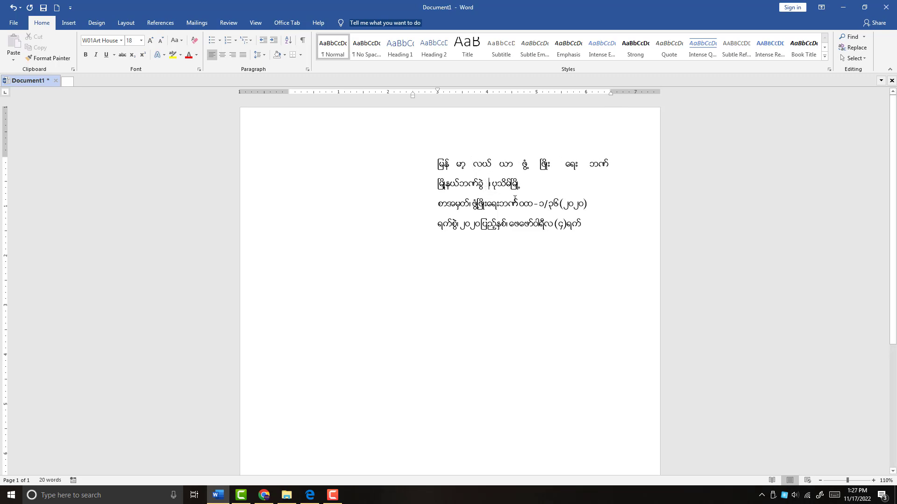
click(501, 191)
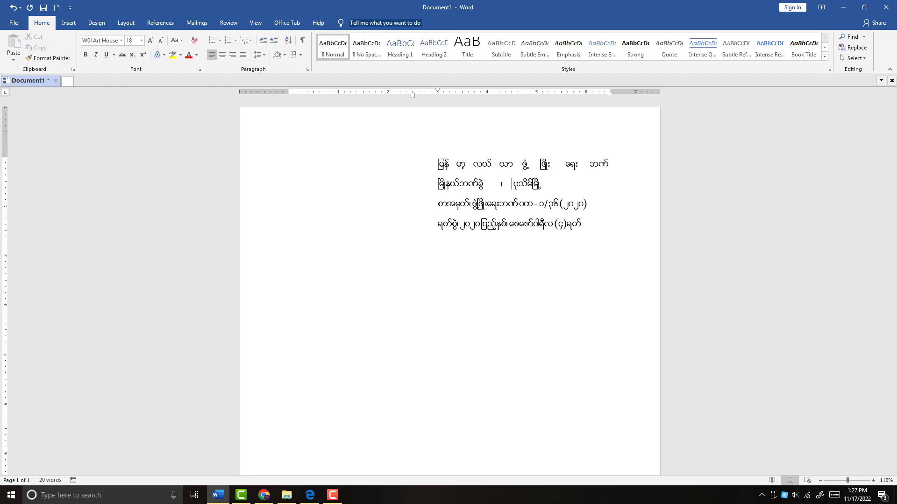
click(500, 192)
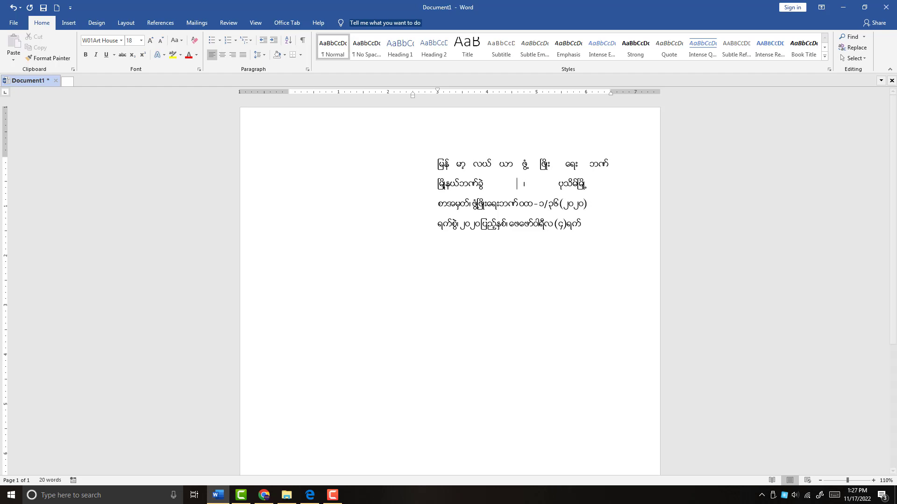
click(563, 191)
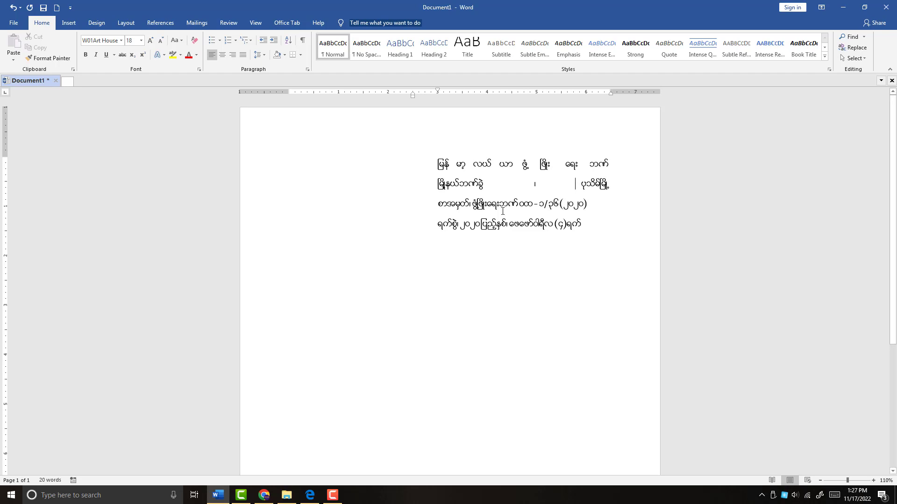
Add spaces in the third line after the ၊ mark, before ဘဏ်, around ဝထ and after the hyphen.
click(472, 204)
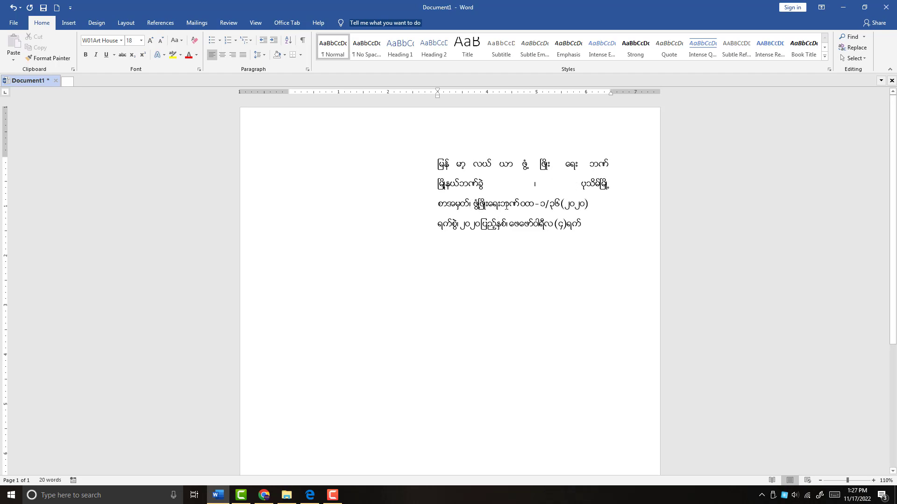
click(502, 205)
click(523, 206)
click(537, 205)
click(543, 205)
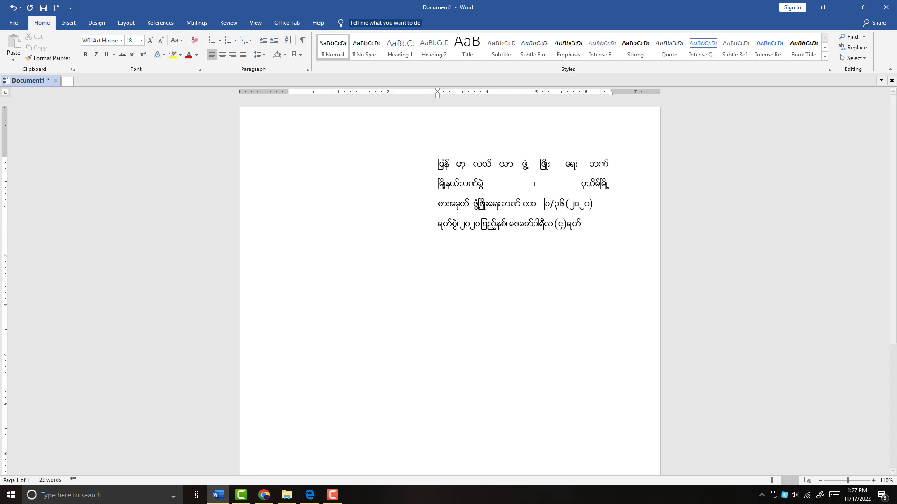
click(551, 204)
key(ctrl+z)
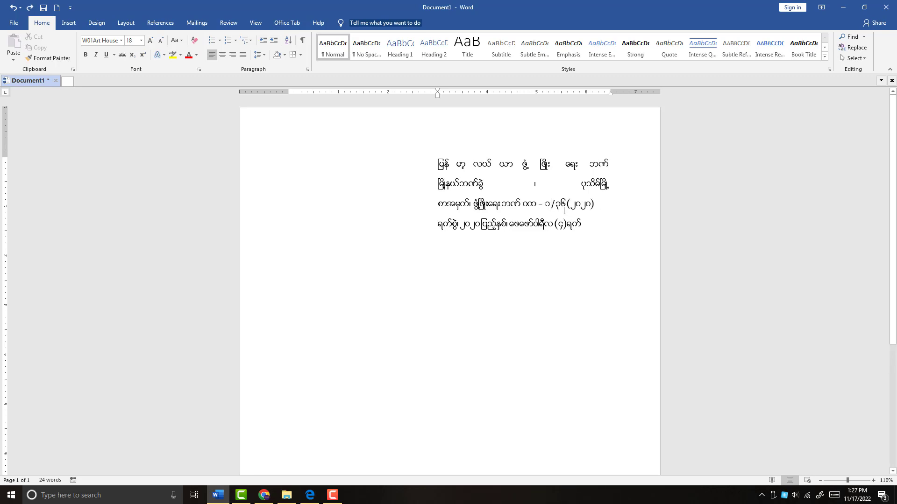
Add spaces around the slash and inside the year's brackets in the third line, and remove the space before ဘဏ်.
click(557, 206)
click(568, 204)
click(576, 205)
click(596, 206)
click(502, 204)
key(BackSpace)
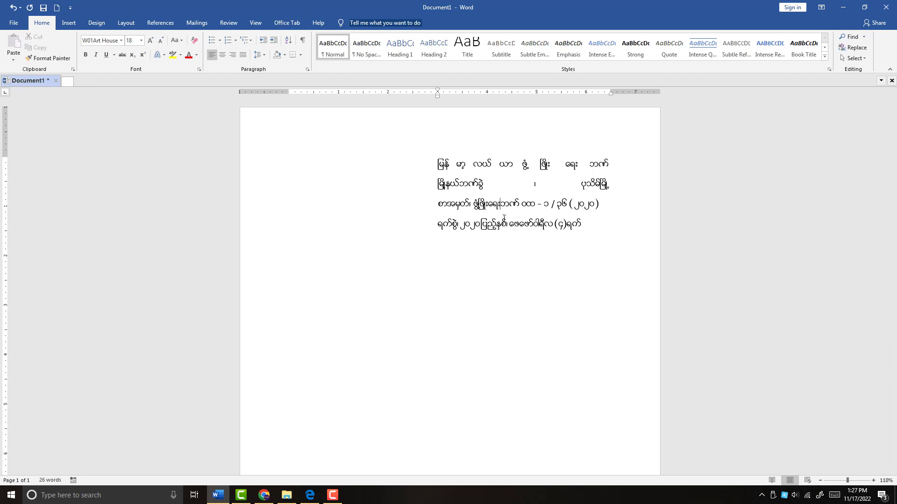
Add spaces around the ၊ mark after စာအမှတ် in the third line, keeping the word's spelling intact.
click(470, 204)
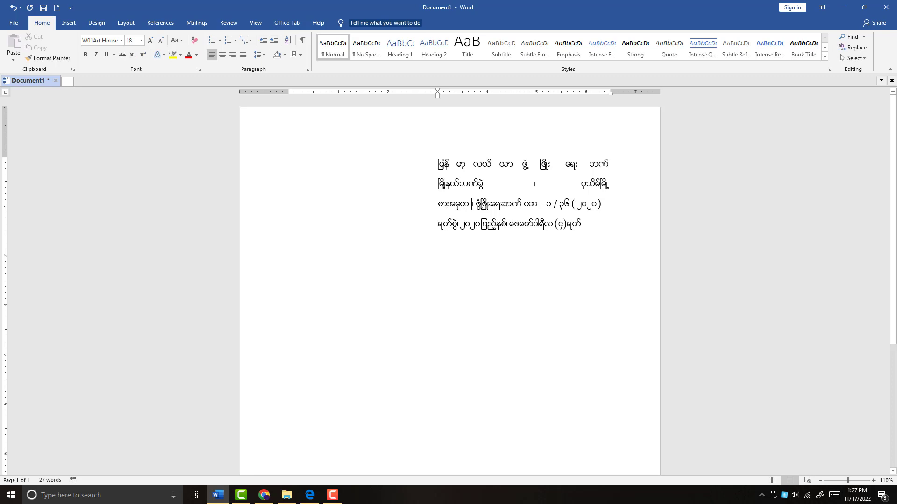
click(471, 205)
text(်)
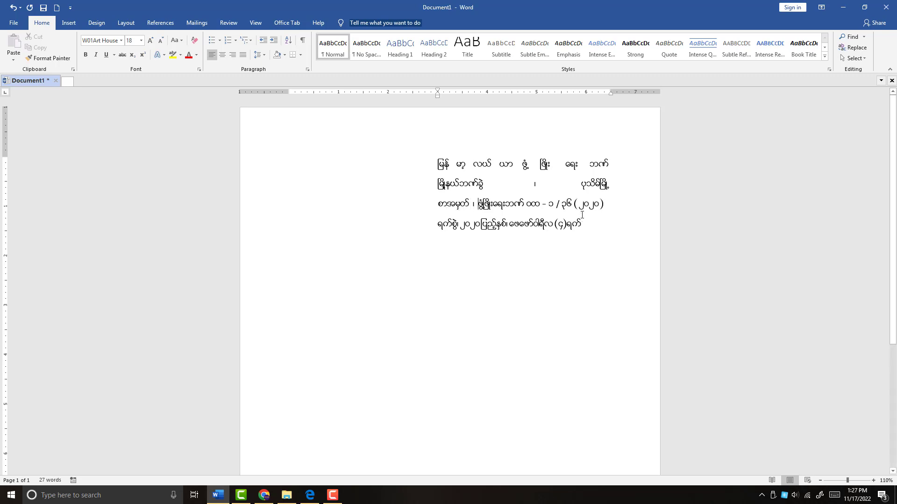
Widen the spacing around the hyphen, slash and ၊ mark in the third line so it ends level with the lines above.
click(561, 204)
click(555, 204)
click(547, 205)
click(542, 205)
click(527, 205)
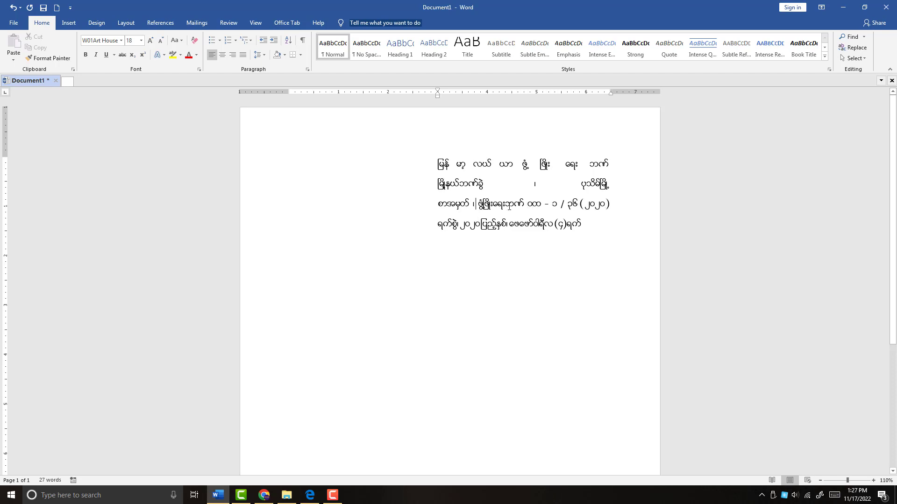
Add spaces before ပြည့်နှစ် and around the ၊ mark after it in the fourth line, keeping the word's spelling intact.
click(506, 223)
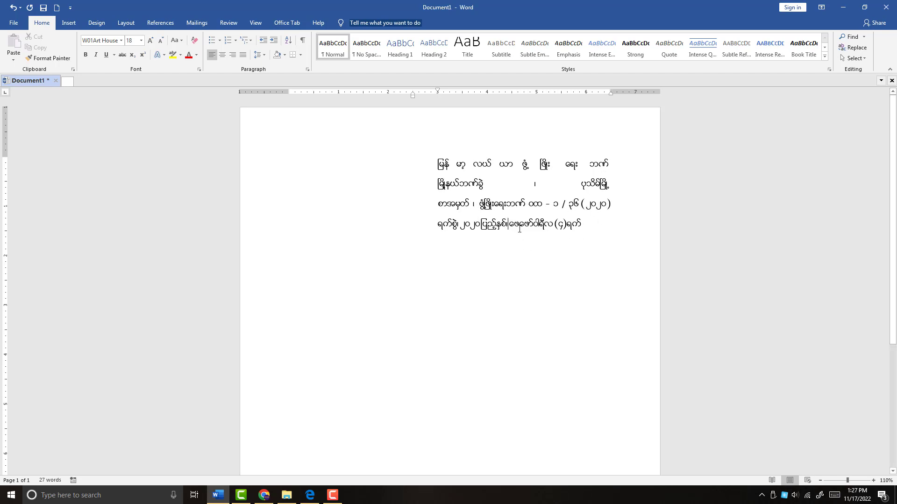
click(479, 224)
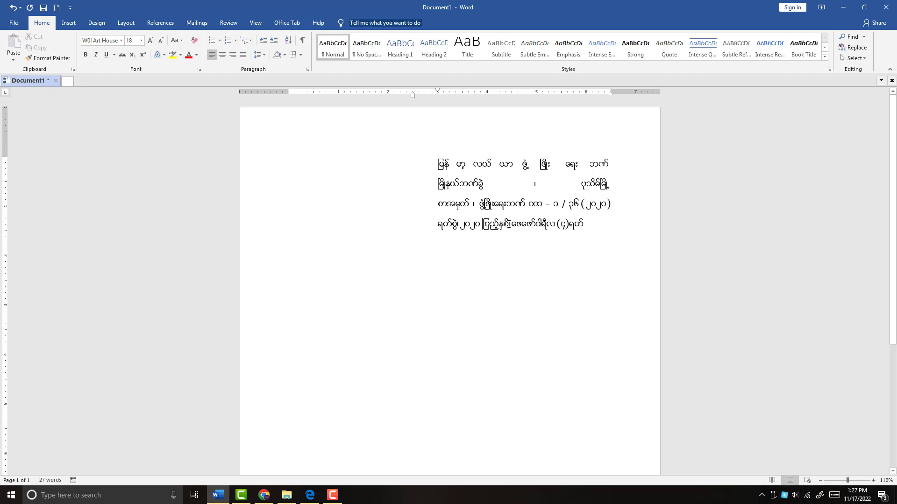
click(510, 224)
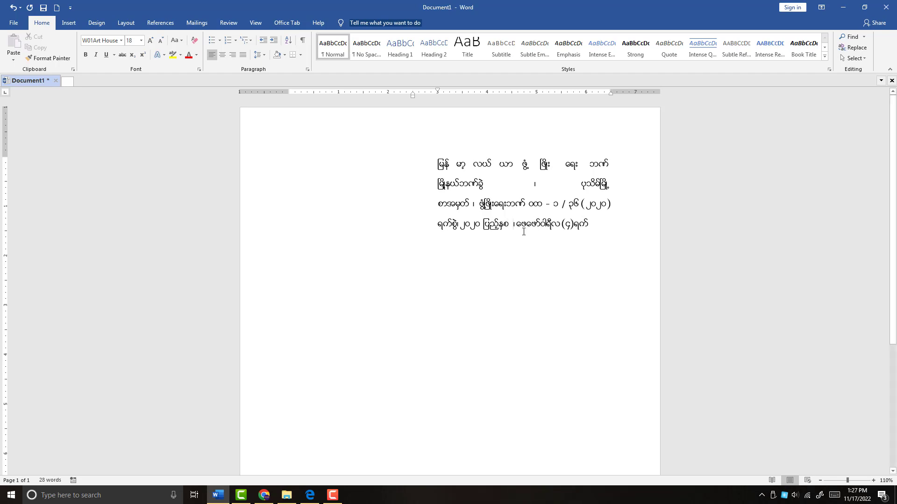
click(517, 224)
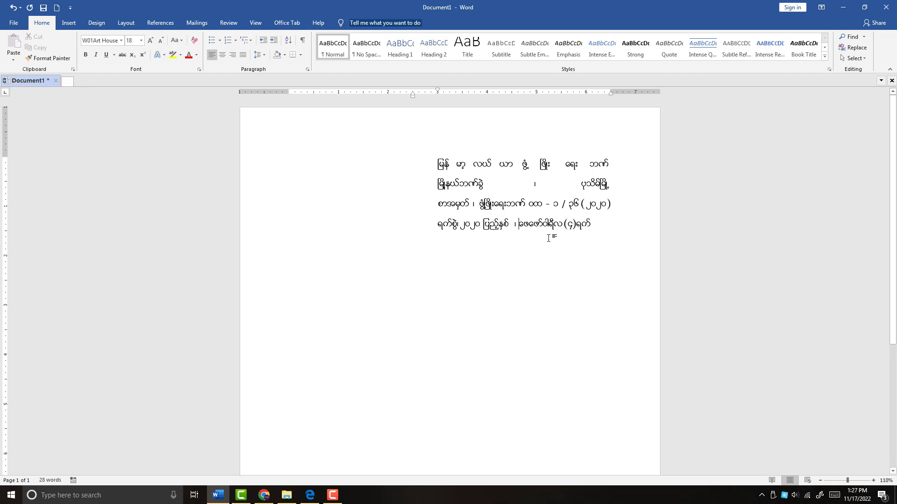
Add spaces before, inside and after the brackets around ၄ in the fourth line.
click(567, 230)
key(Right)
key(Right)
key(Right)
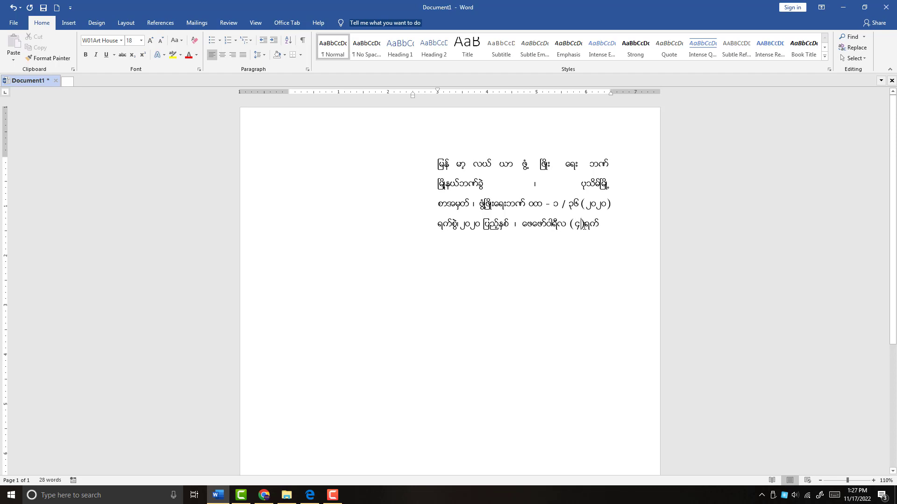
Add spaces around the ၊ mark after ရက်စွဲ in the fourth line so the line ends level with the third.
click(459, 224)
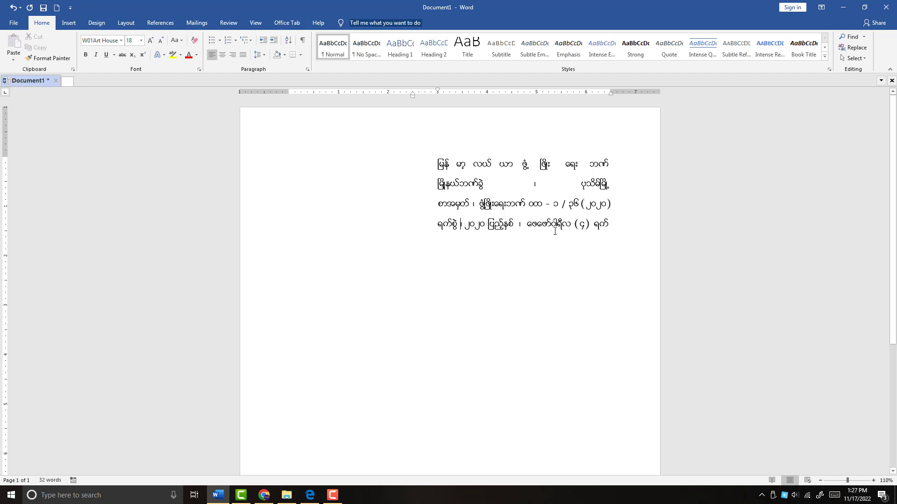
key(Right)
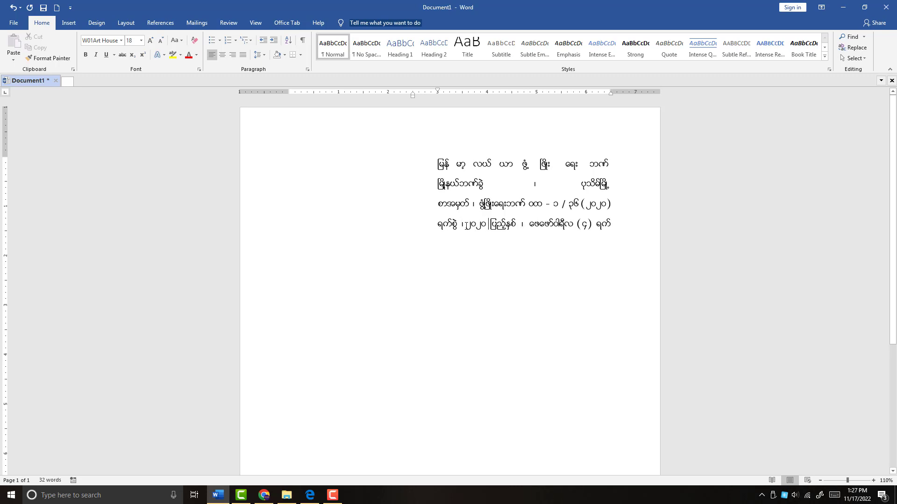
key(BackSpace)
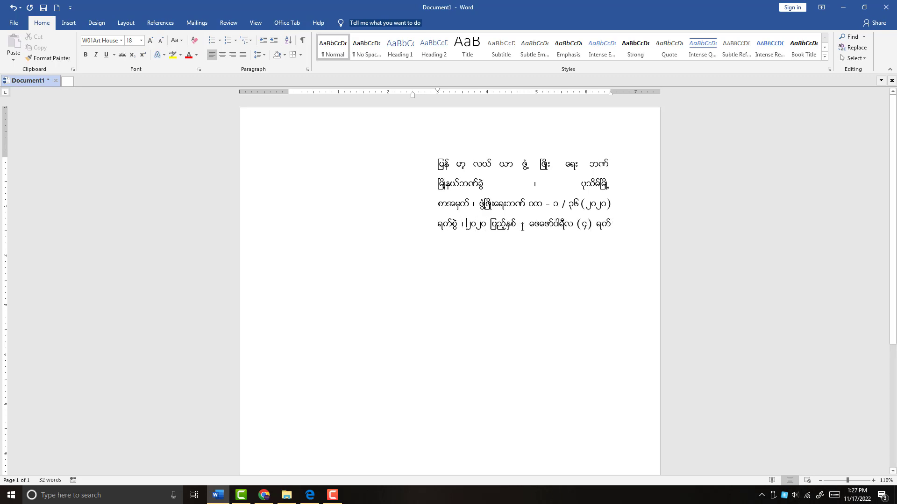